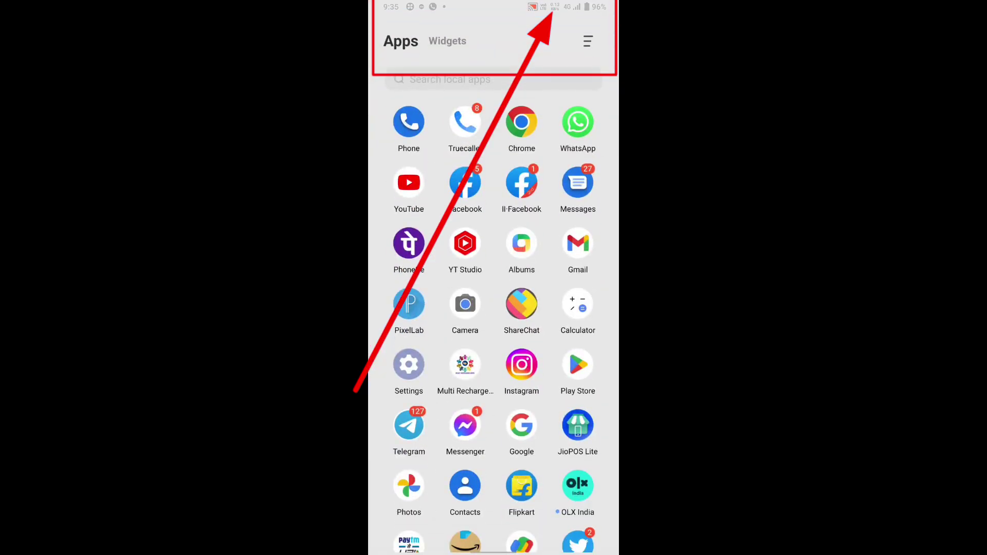
Step: Launch Settings and go to the Display & brightness page
left_click(409, 185)
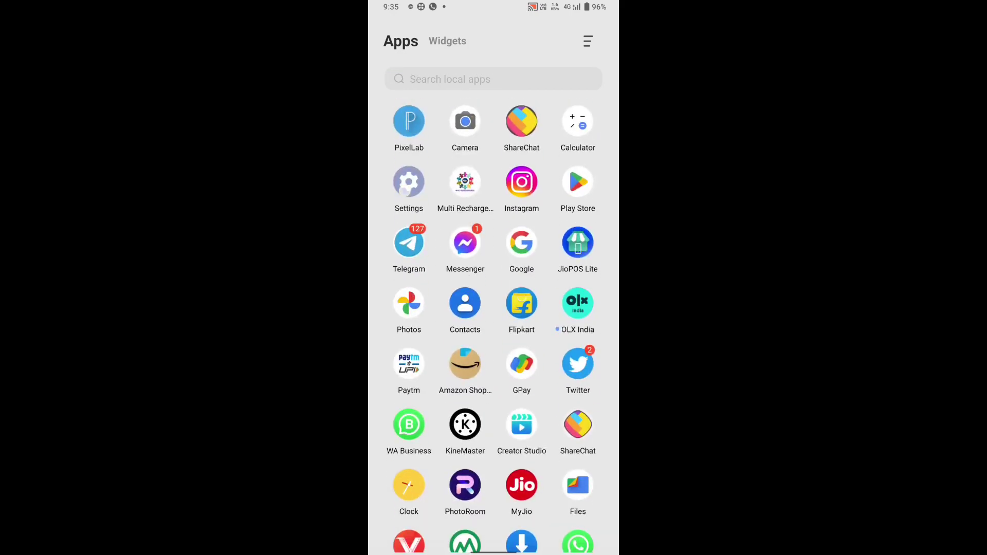
scroll(549, 260, "down", 4)
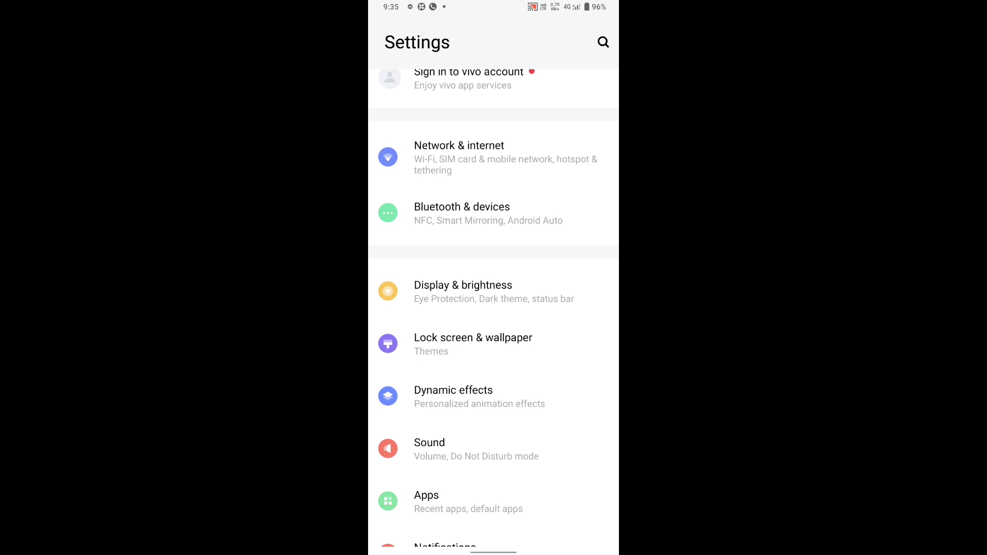
left_click(463, 292)
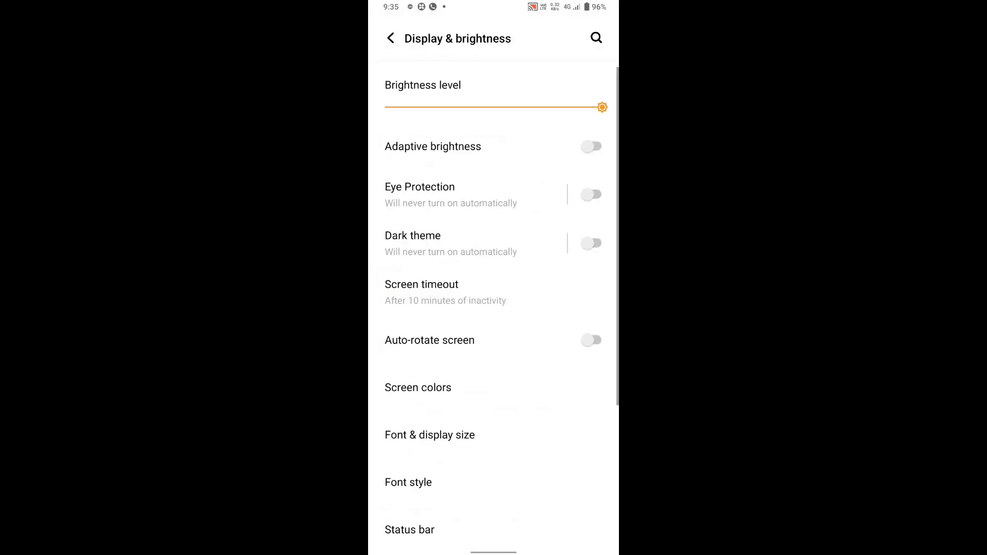
scroll(494, 308, "down", 5)
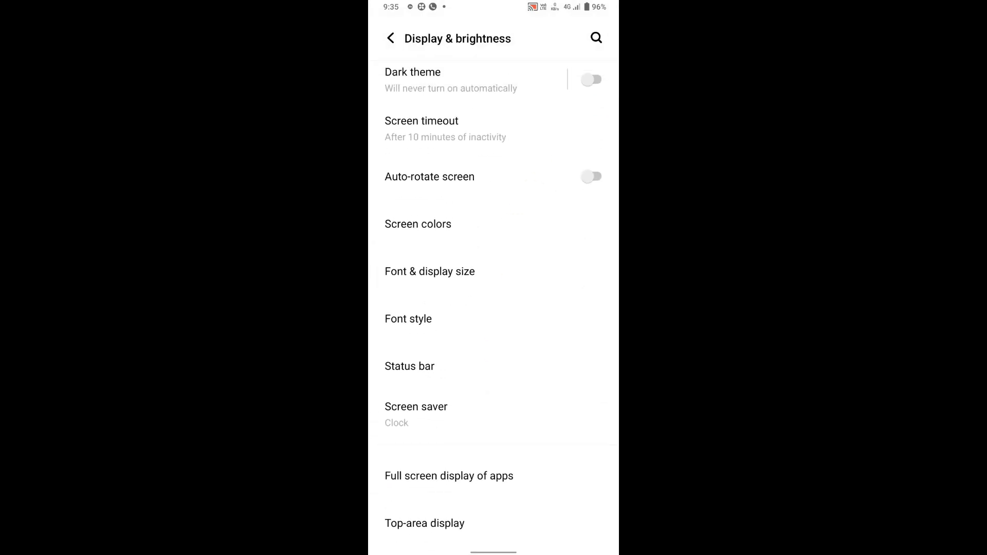
Step: Switch Status bar's Display real-time network speed off and back on, then return home
left_click(463, 367)
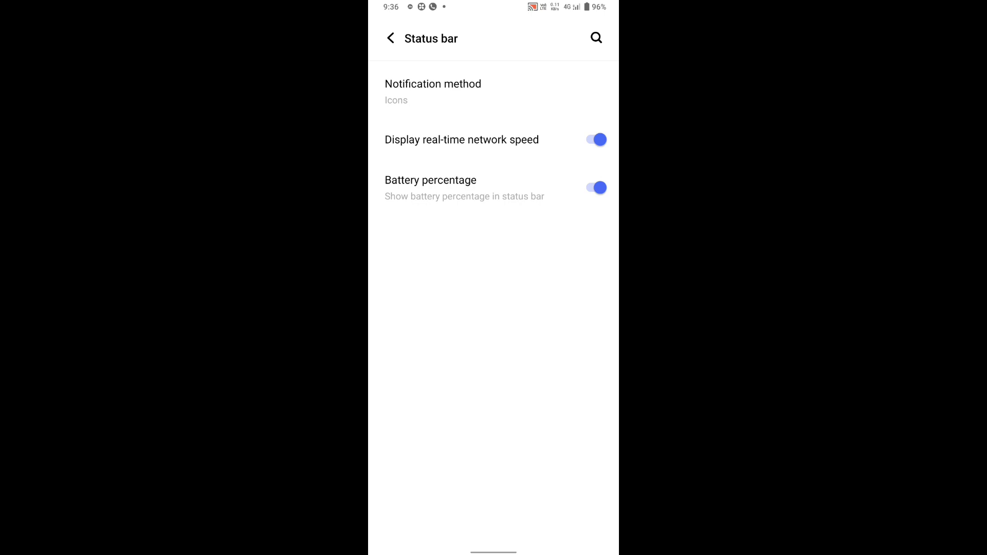
left_click(595, 140)
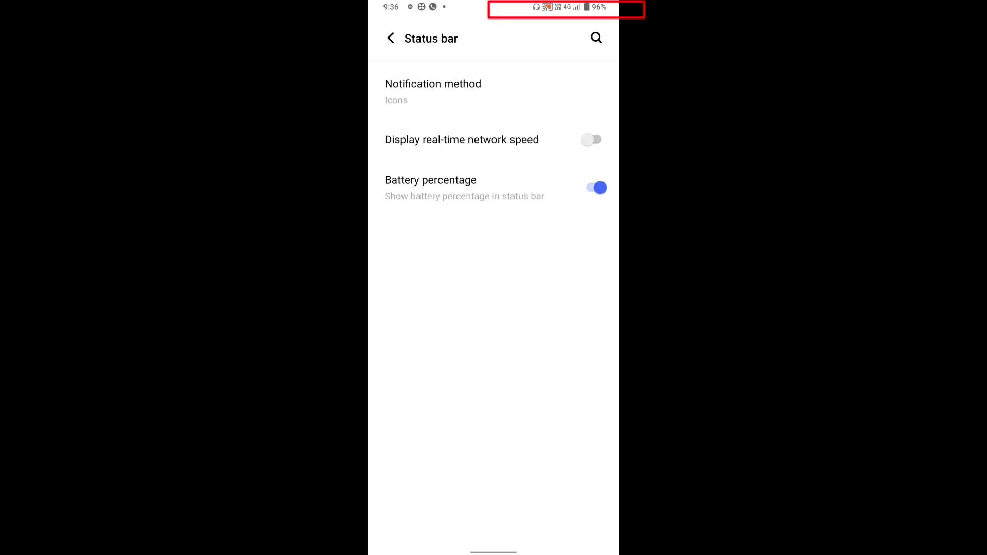
left_click(592, 140)
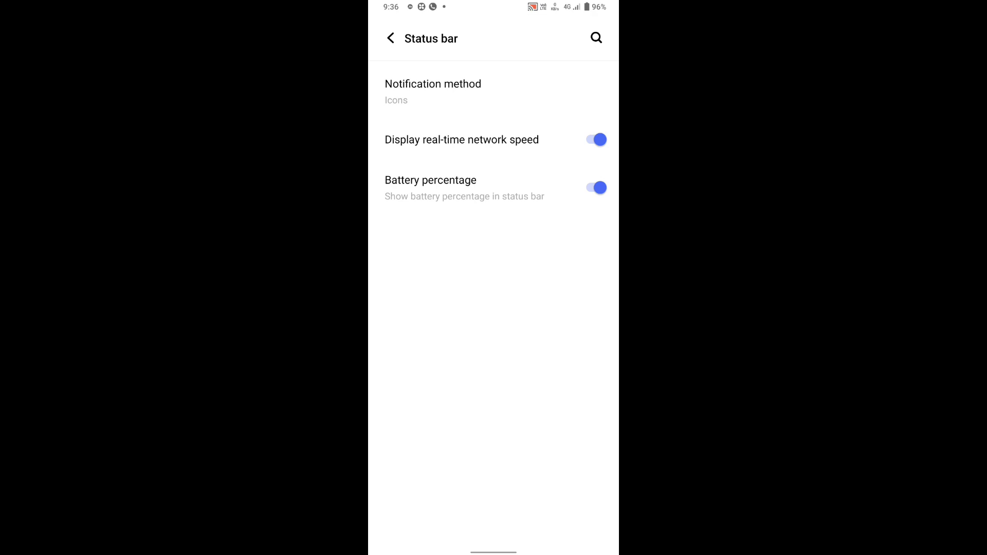
key("Home")
left_click_drag(494, 463, 493, 193)
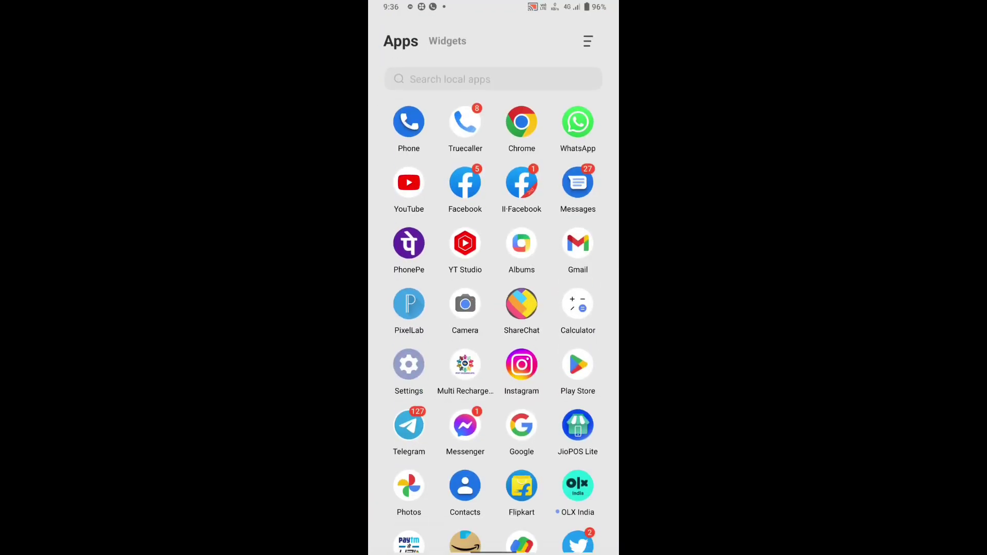
left_click(409, 182)
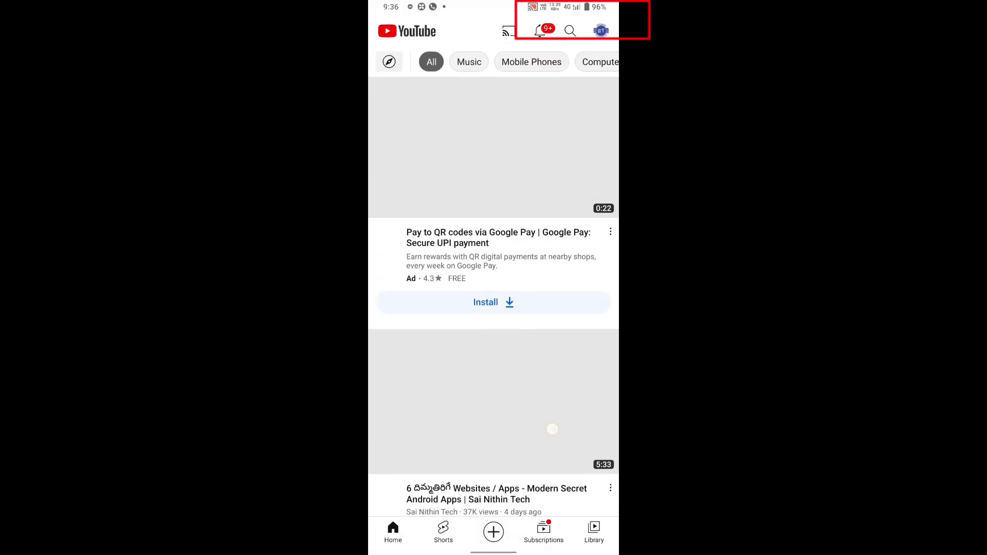
key("Home")
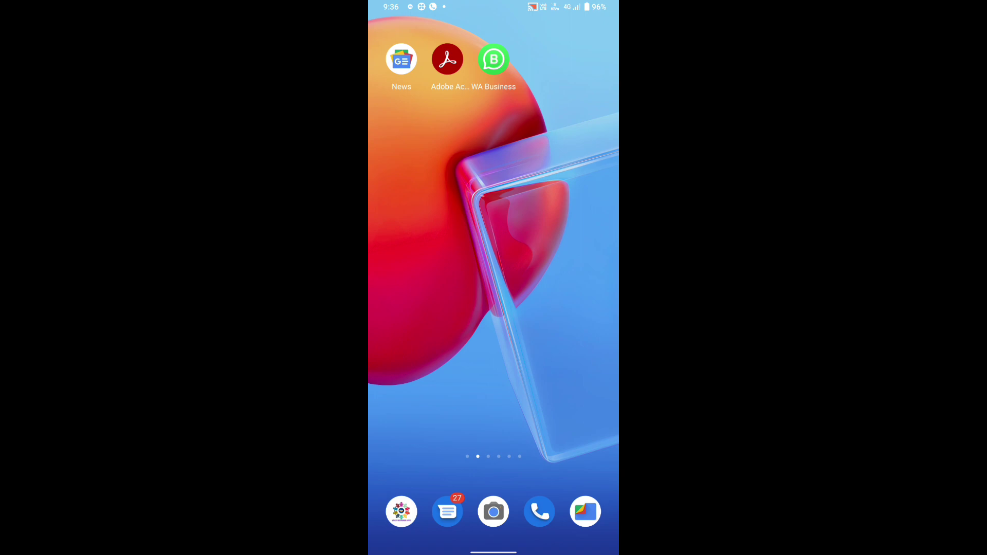
left_click_drag(586, 432, 586, 192)
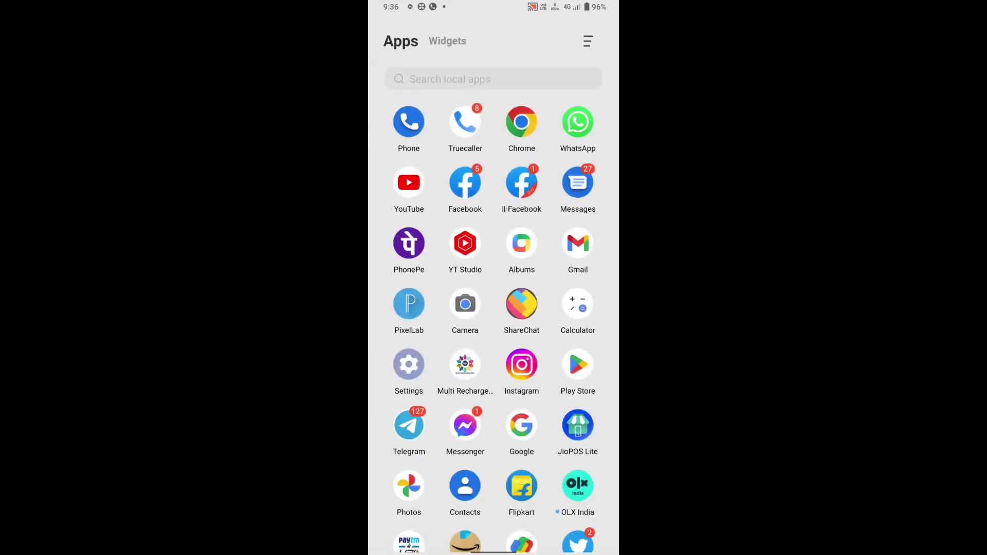